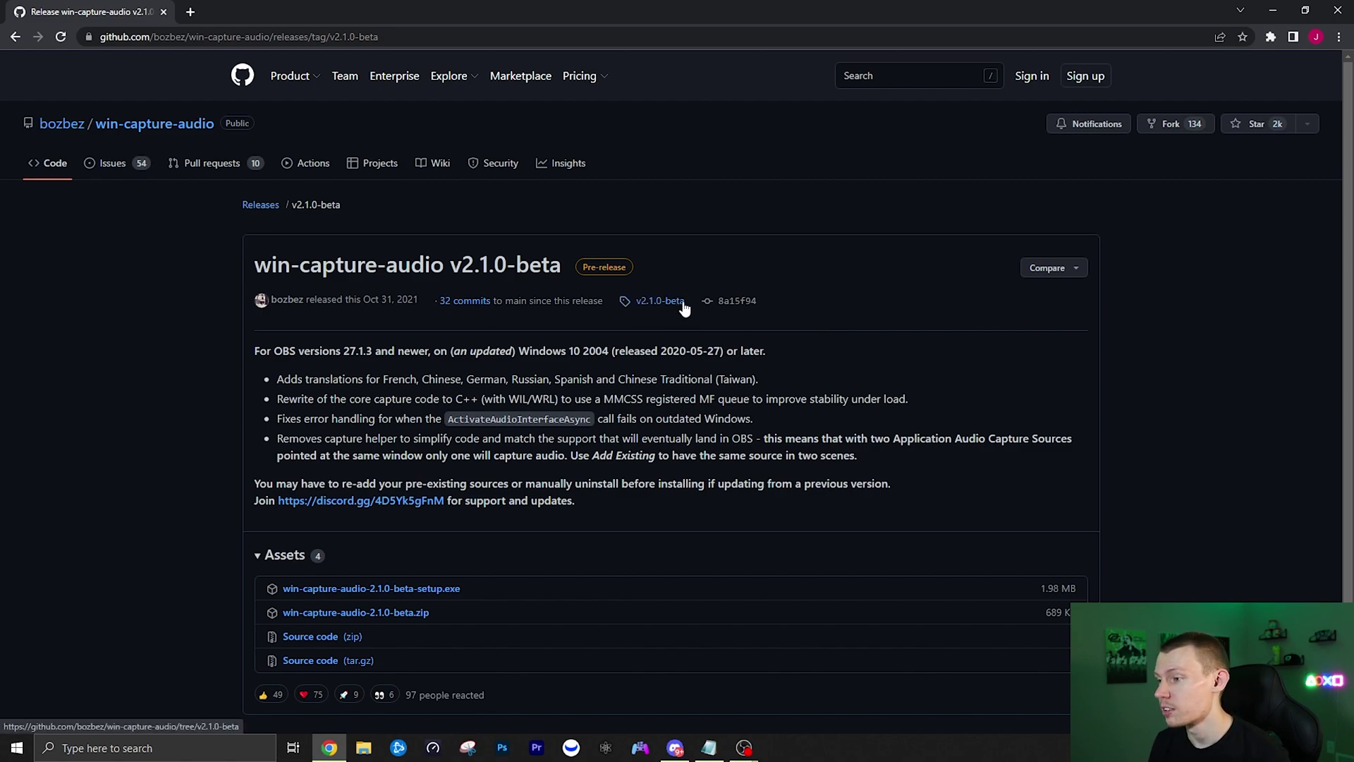
Download win-capture-audio-2.1.0-beta-setup.exe from the GitHub release's Assets list
{"action": "scroll", "coordinate": [649, 379], "scroll_direction": "down", "scroll_amount": 1}
{"action": "scroll", "coordinate": [614, 416], "scroll_direction": "down", "scroll_amount": 1}
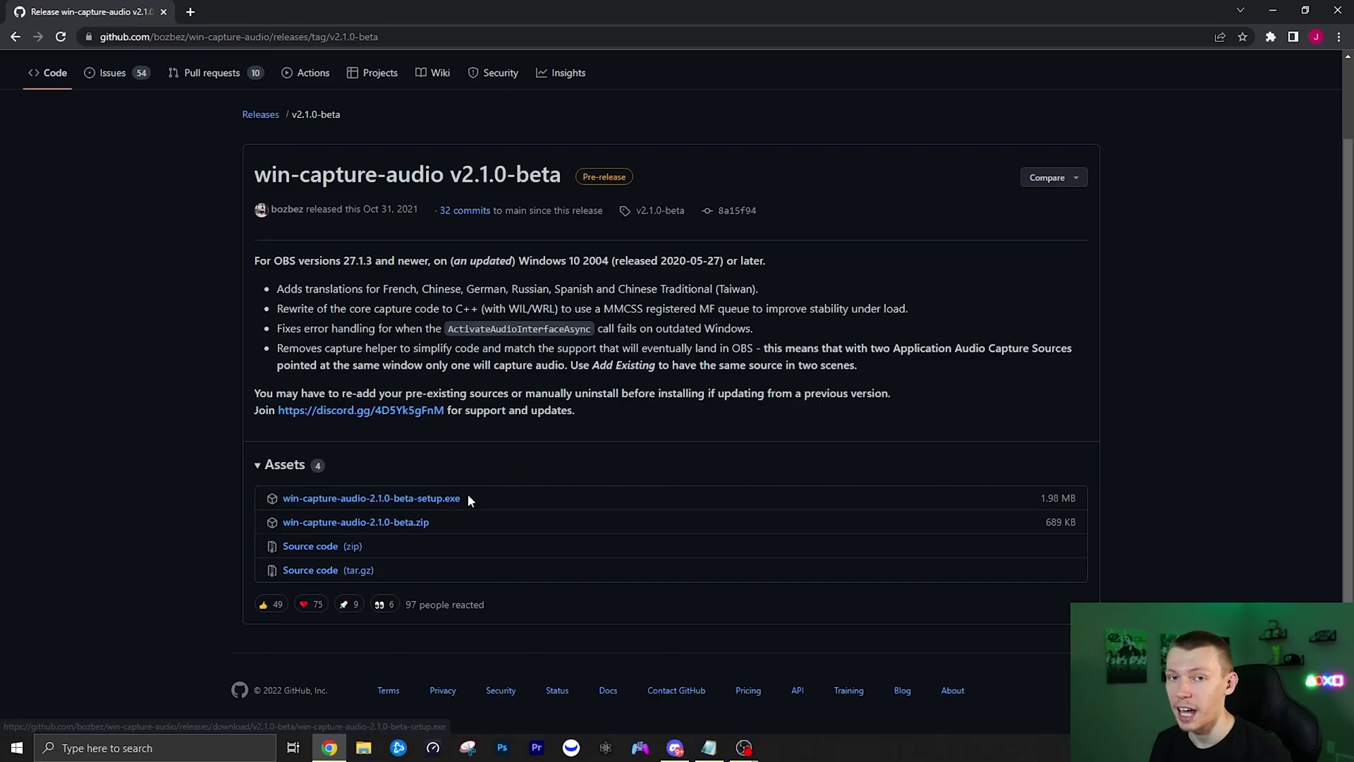
{"action": "left_click", "coordinate": [460, 498]}
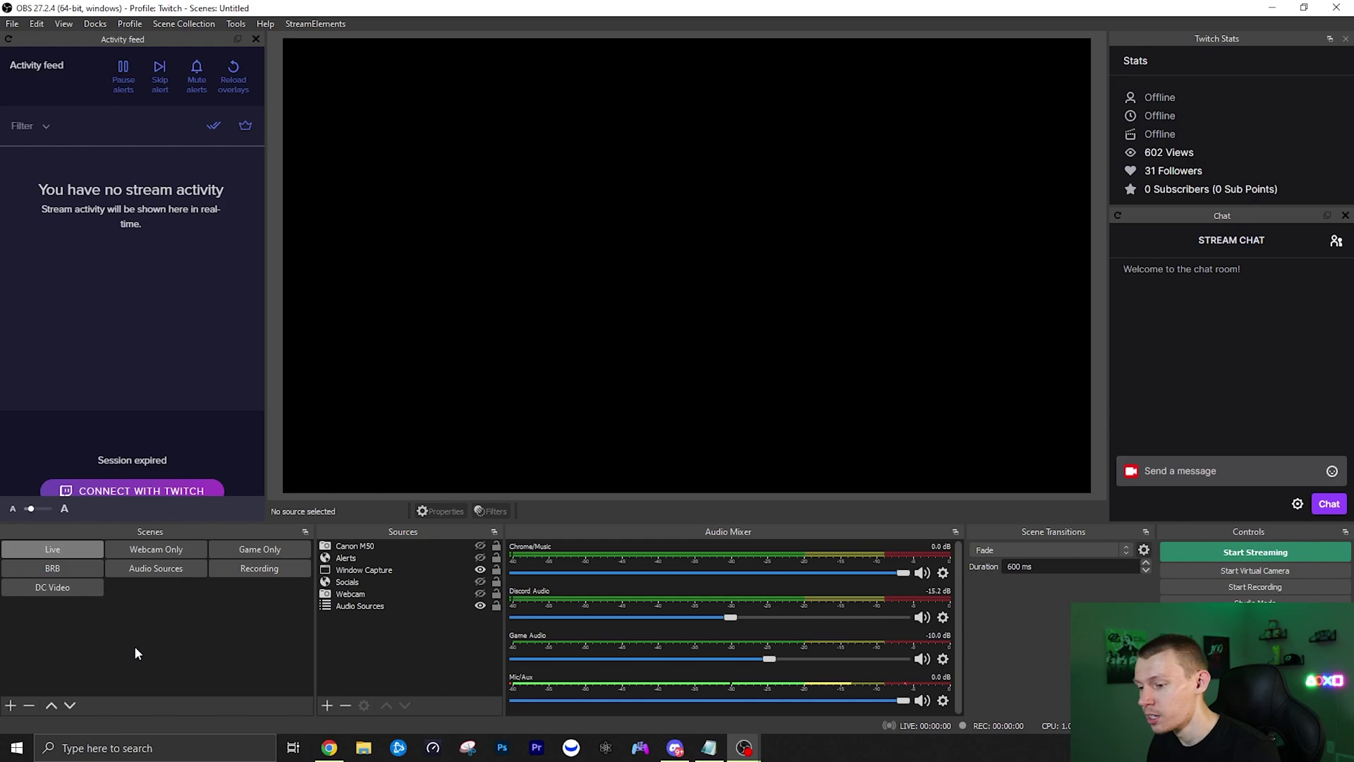
Create a new scene named 'Nested Audio Scene'
{"action": "left_click", "coordinate": [12, 705]}
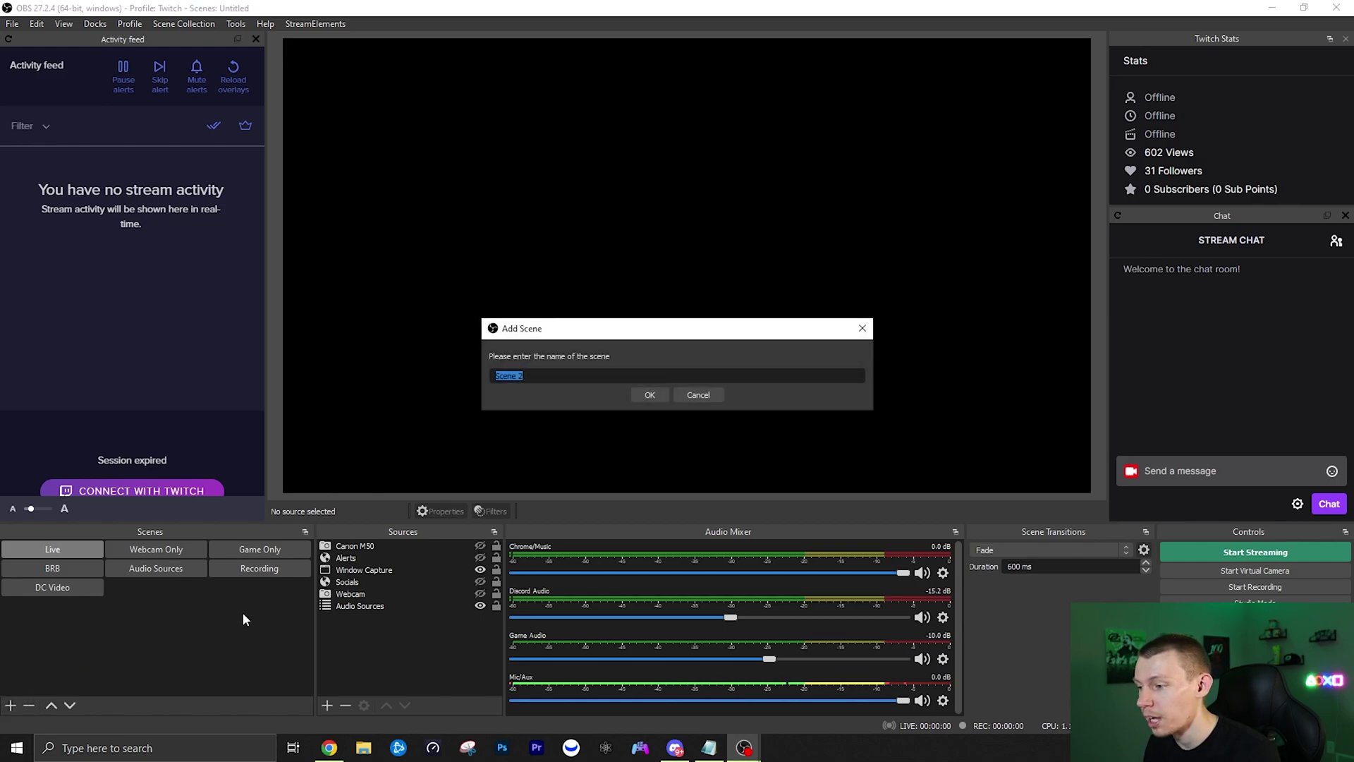
{"action": "type", "text": "Nested"}
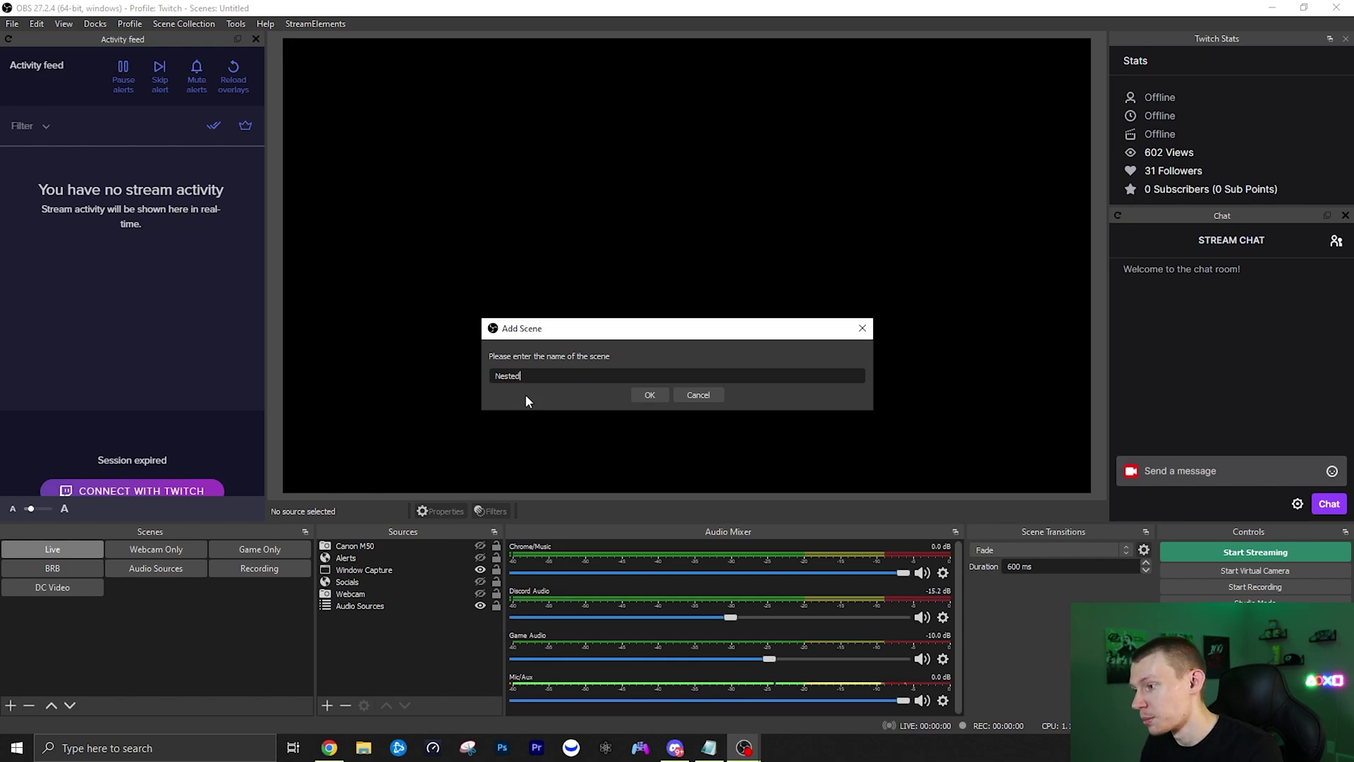
{"action": "type", "text": " Audio Scene"}
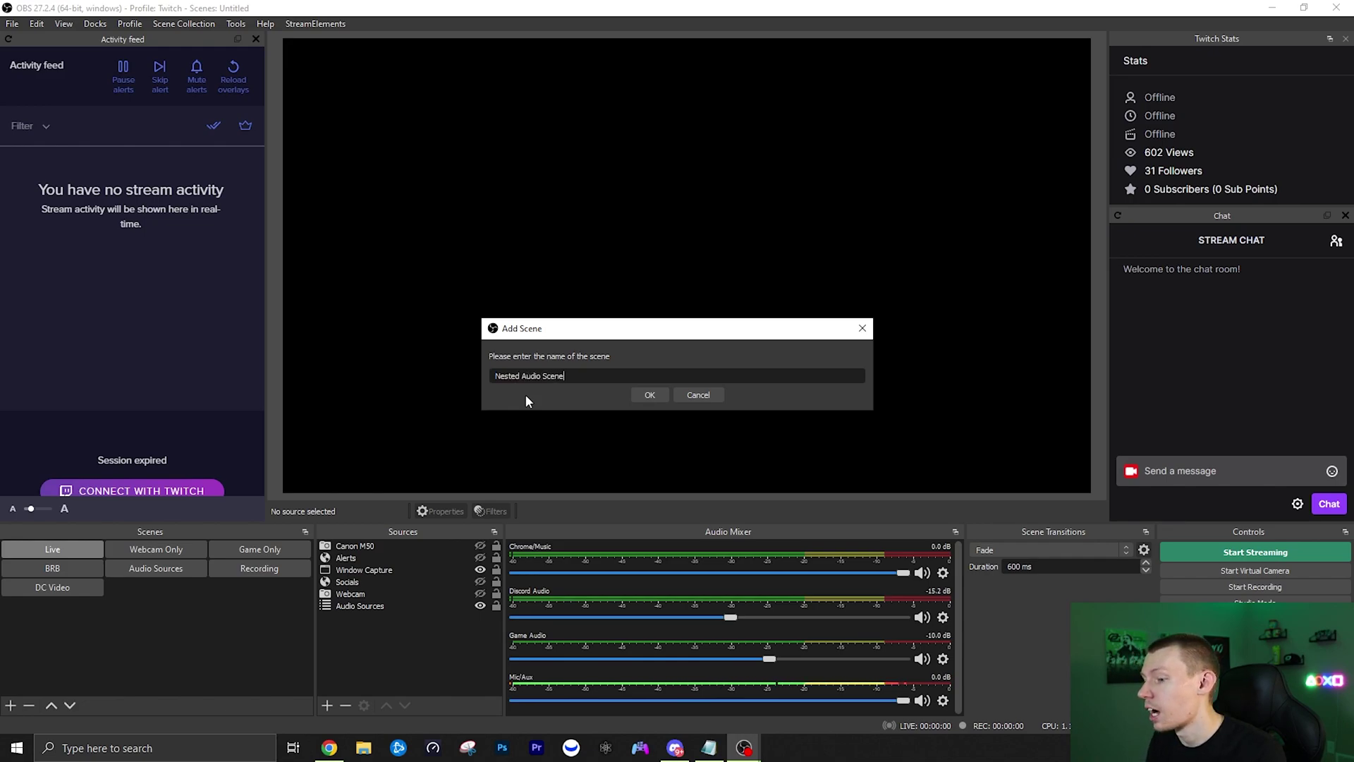
{"action": "left_click", "coordinate": [647, 397]}
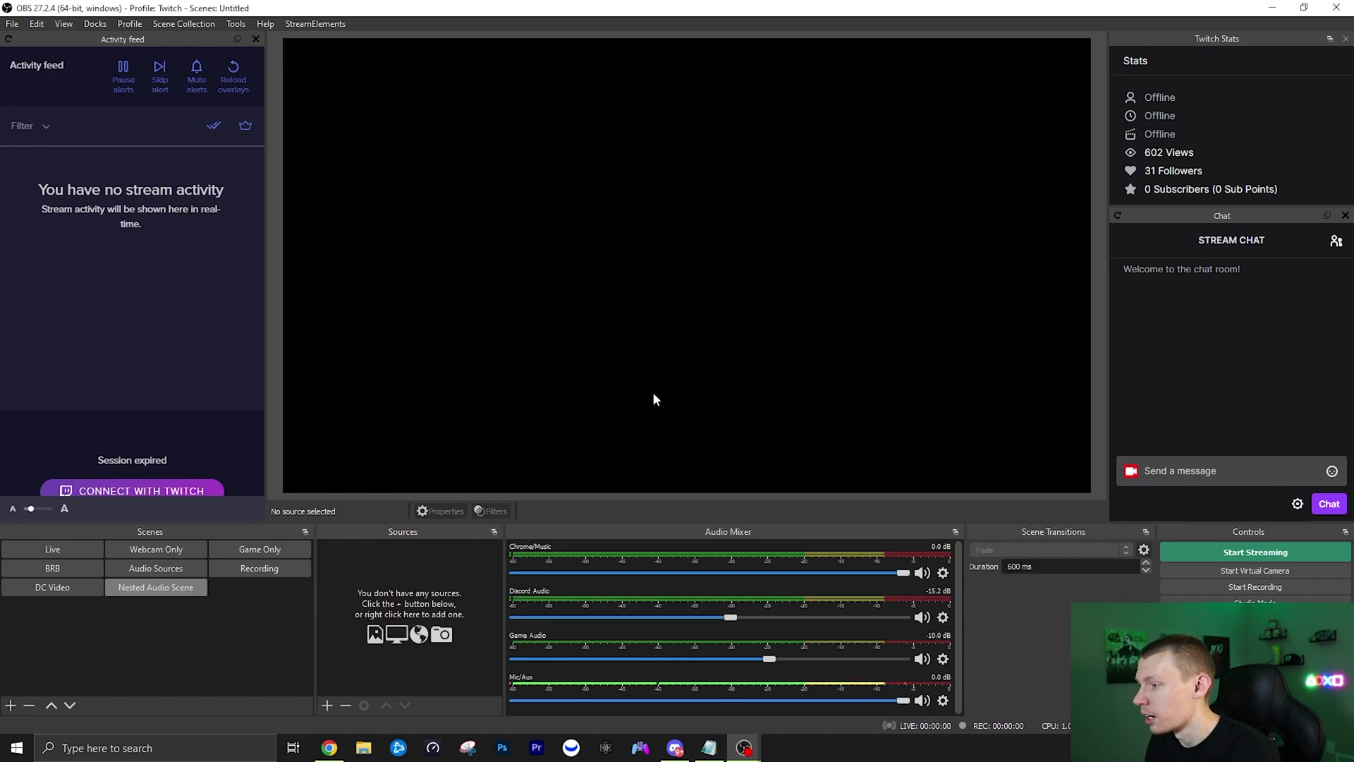
Add an Application Audio Output Capture named 'Chrome Browser' capturing the chrome.exe window
{"action": "left_click", "coordinate": [327, 705]}
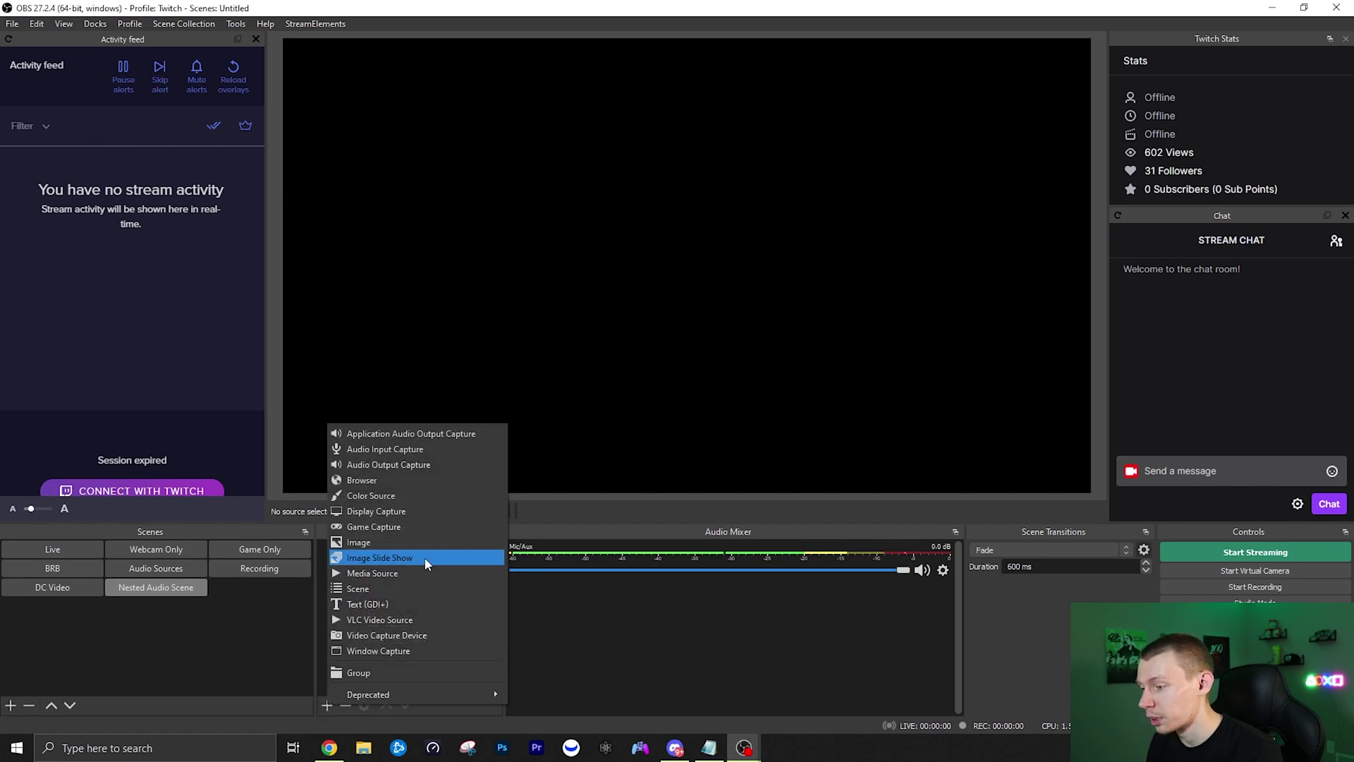
{"action": "left_click", "coordinate": [370, 435]}
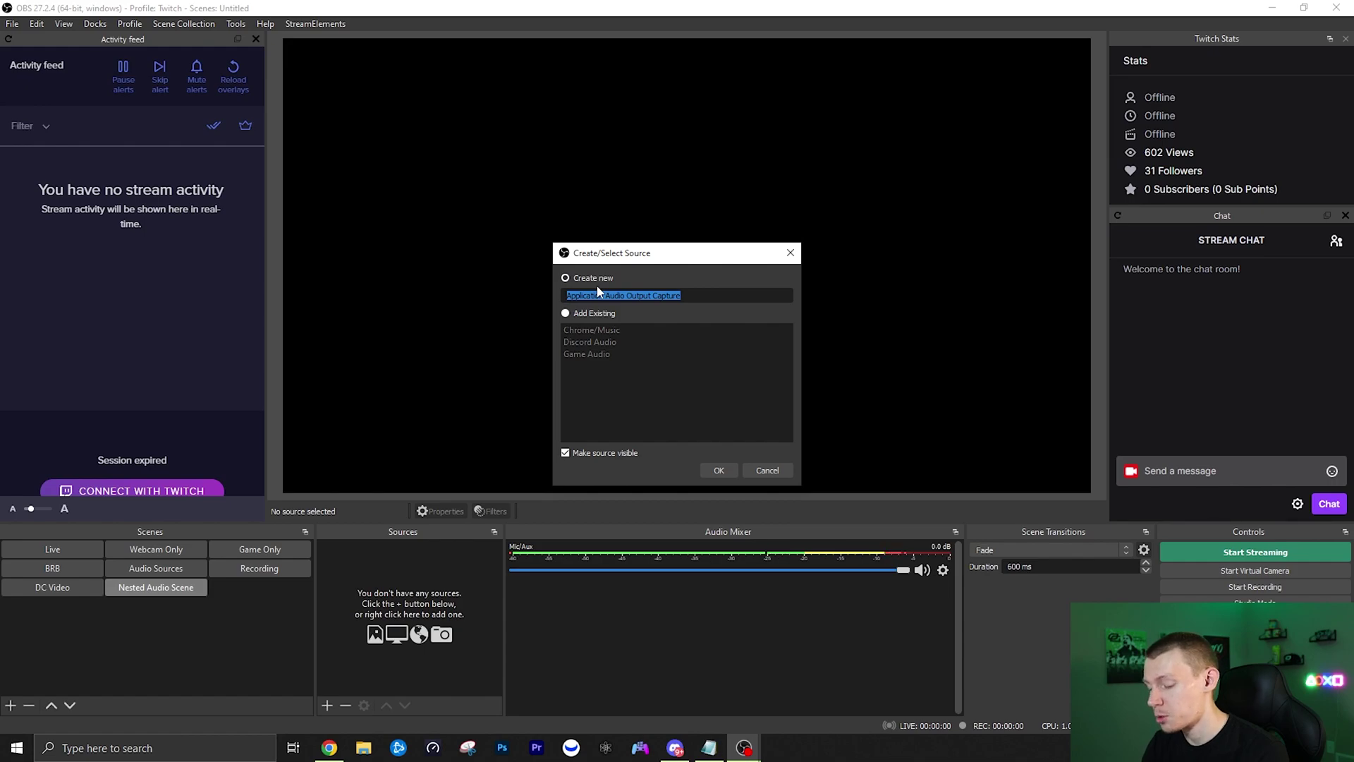
{"action": "type", "text": "C"}
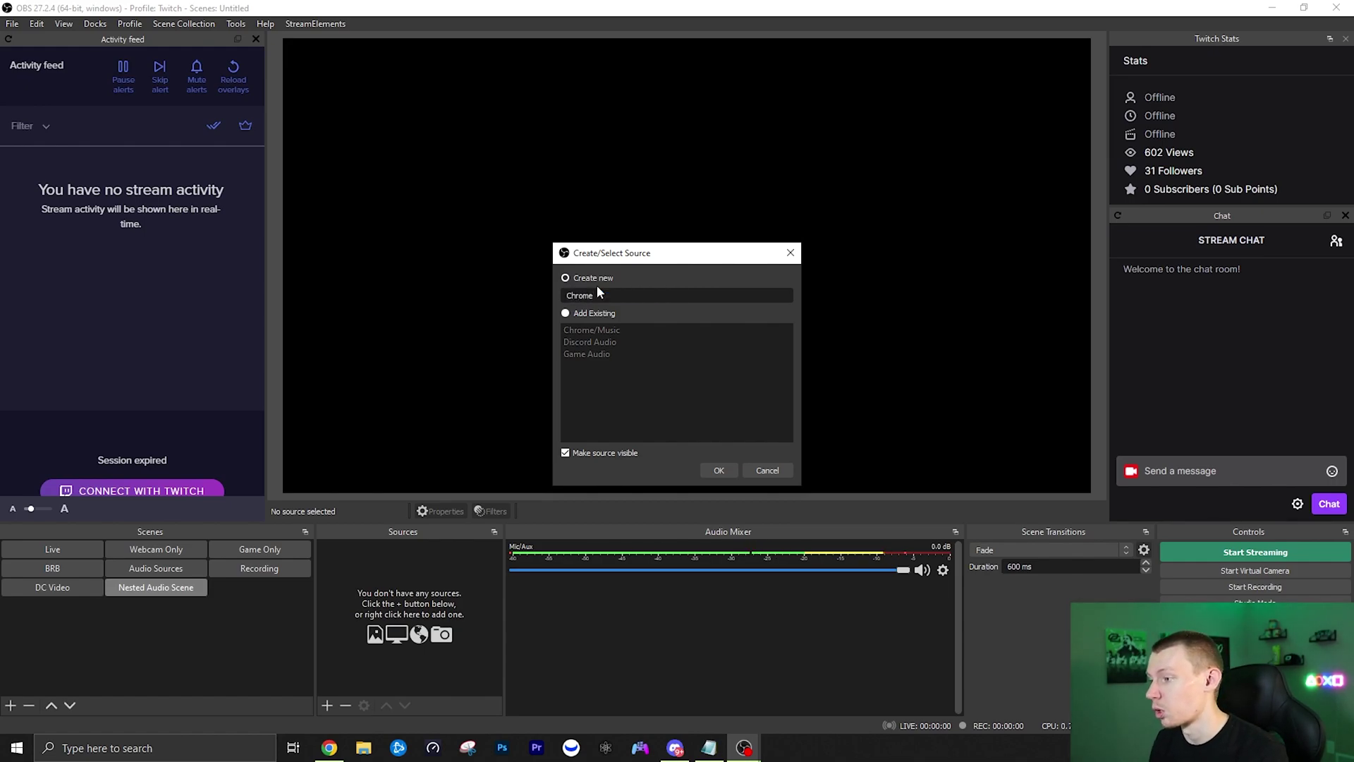
{"action": "type", "text": "hrome Browser"}
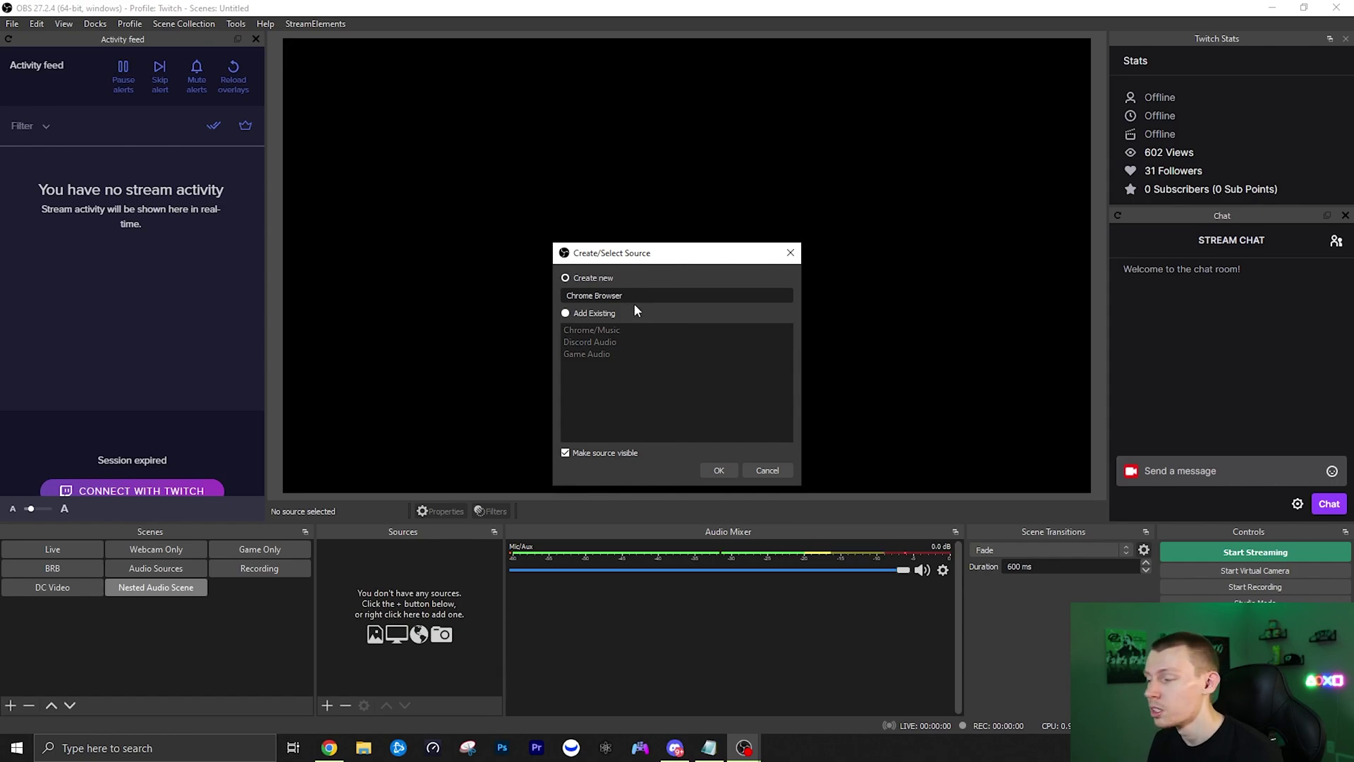
{"action": "left_click", "coordinate": [717, 471]}
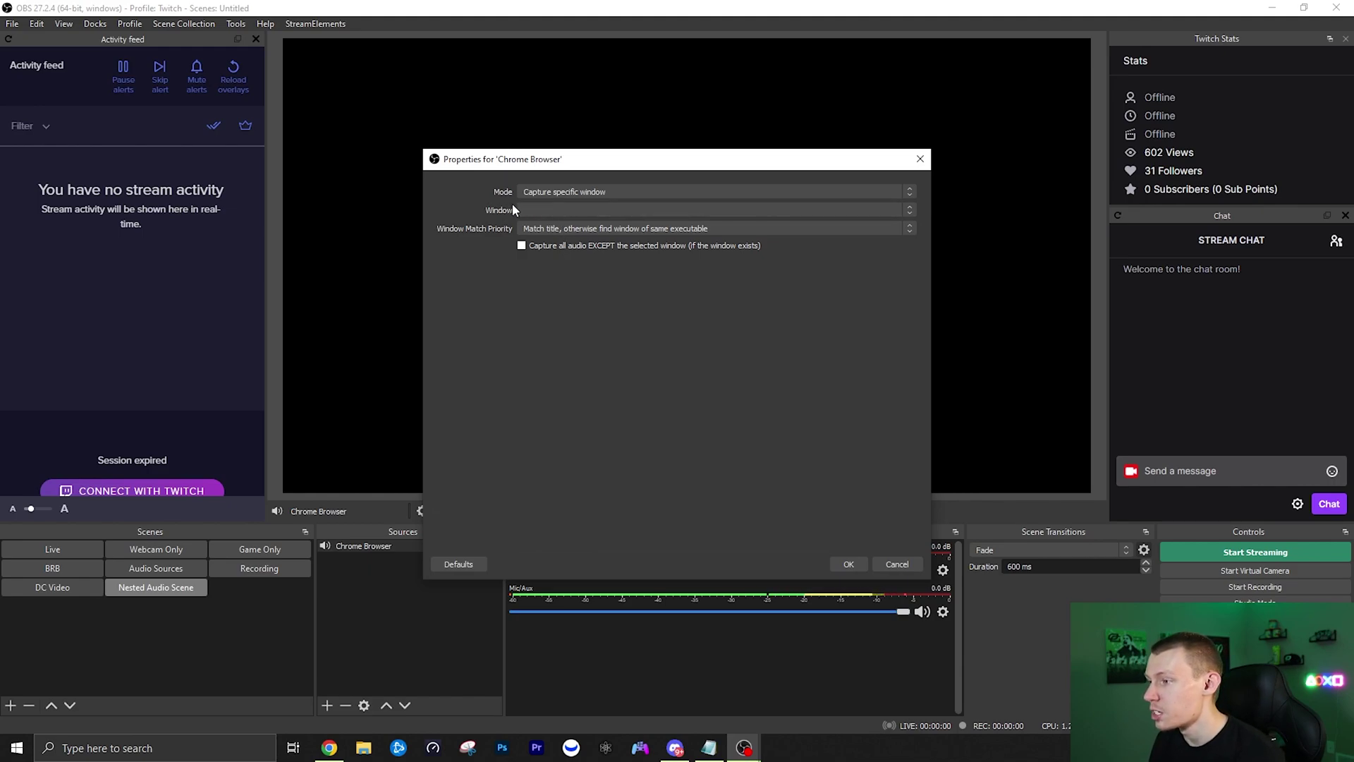
{"action": "left_click", "coordinate": [539, 208]}
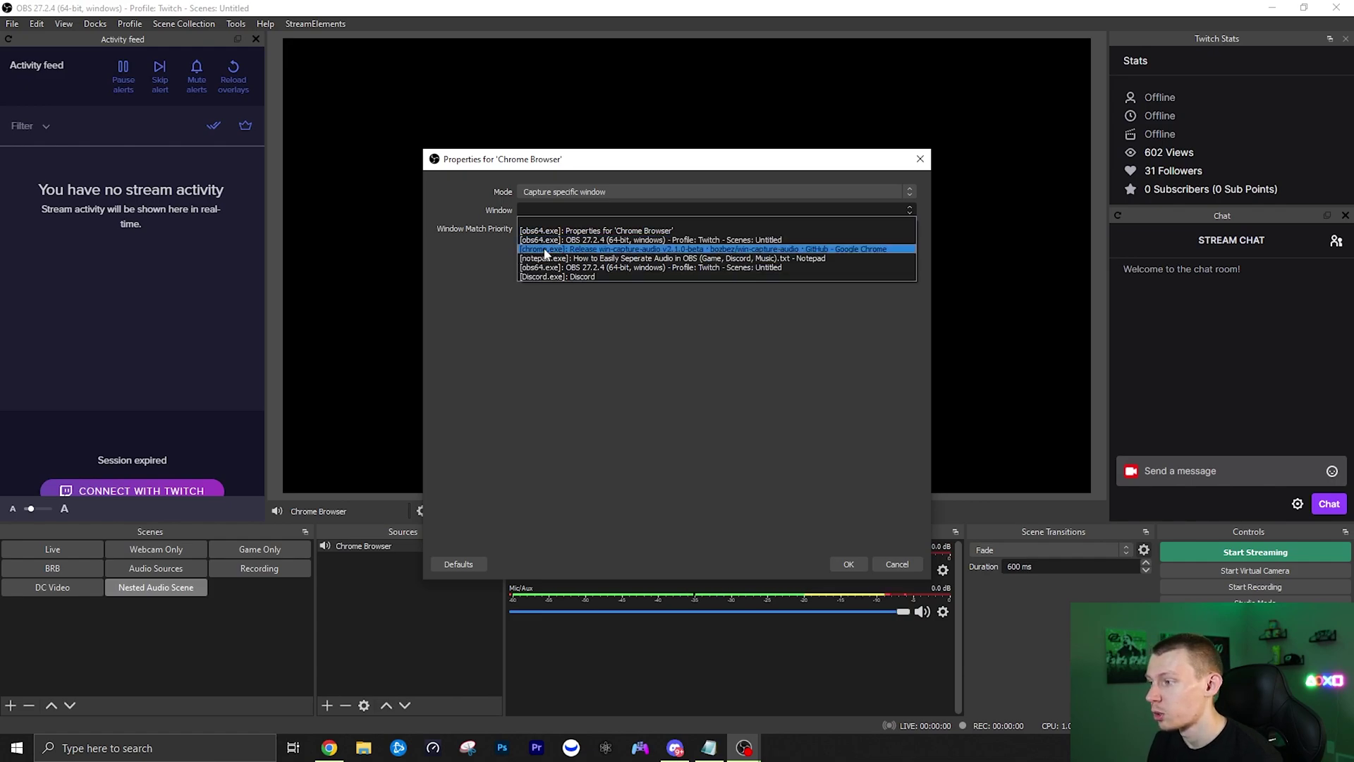
{"action": "left_click", "coordinate": [548, 251]}
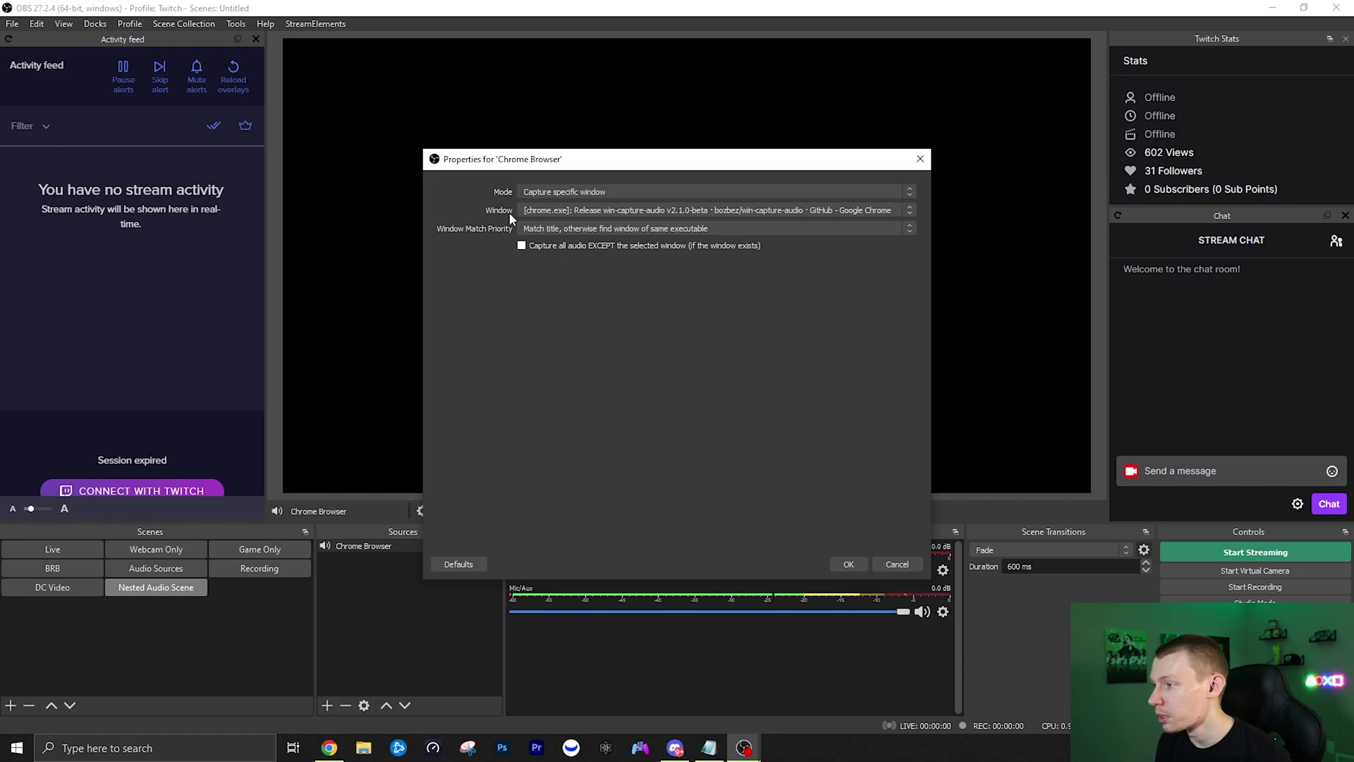
{"action": "left_click", "coordinate": [848, 566]}
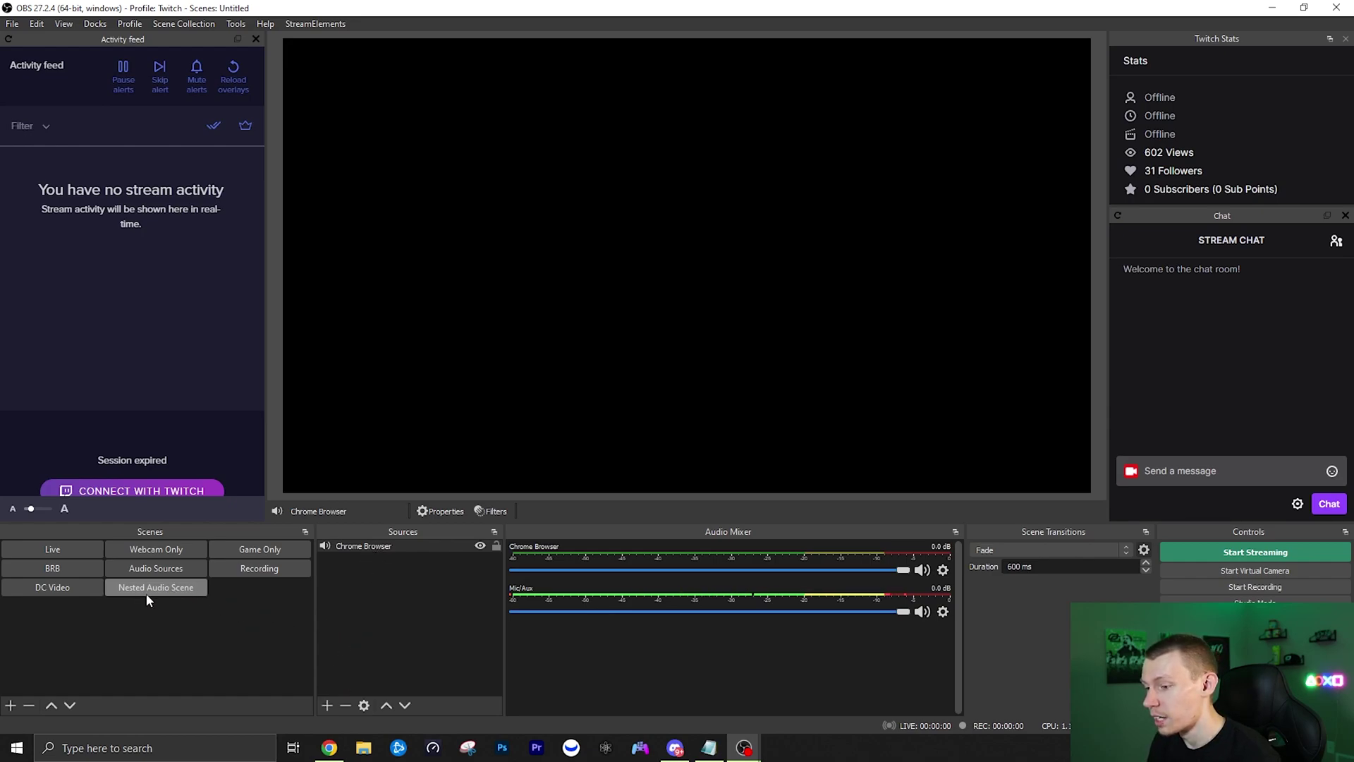
Add an Application Audio Output Capture named 'Discord Audio 1' capturing the Discord window
{"action": "left_click", "coordinate": [327, 706]}
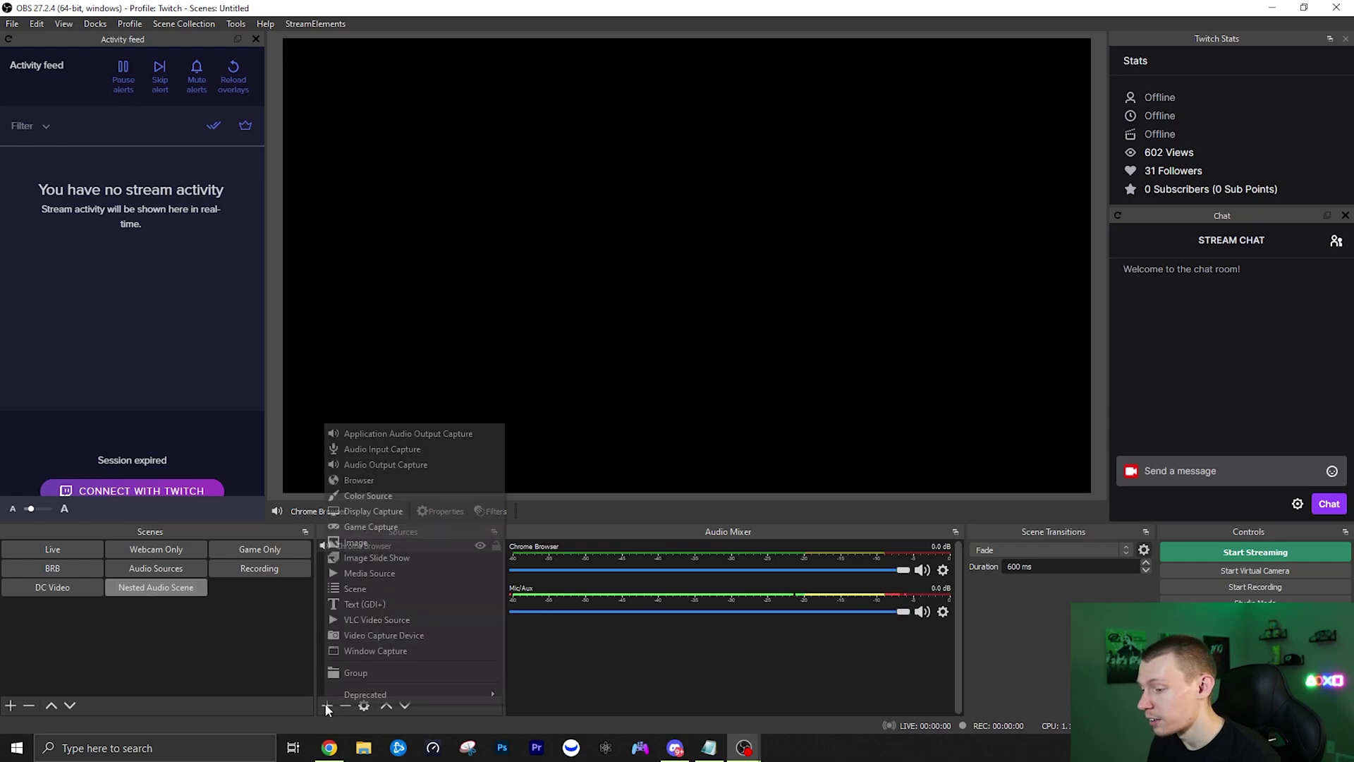
{"action": "left_click", "coordinate": [370, 435]}
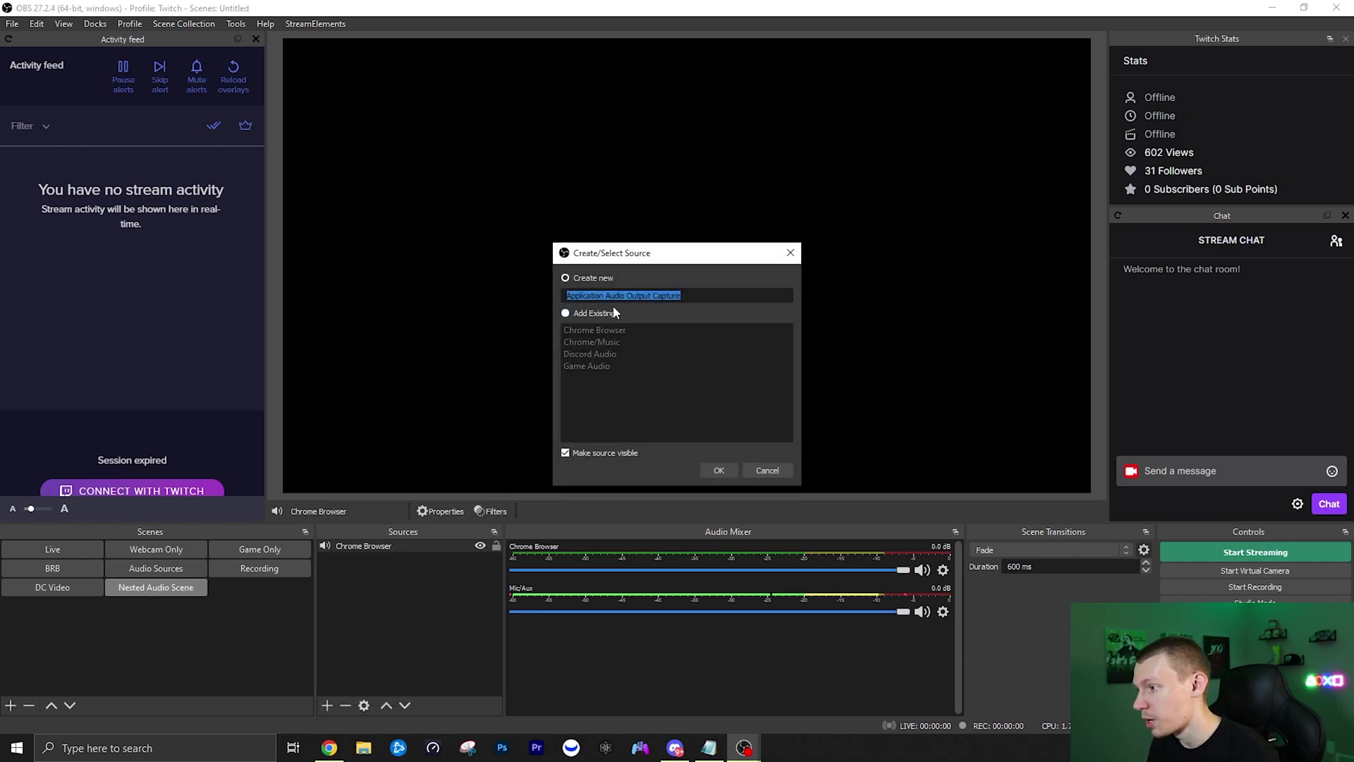
{"action": "type", "text": "Discord"}
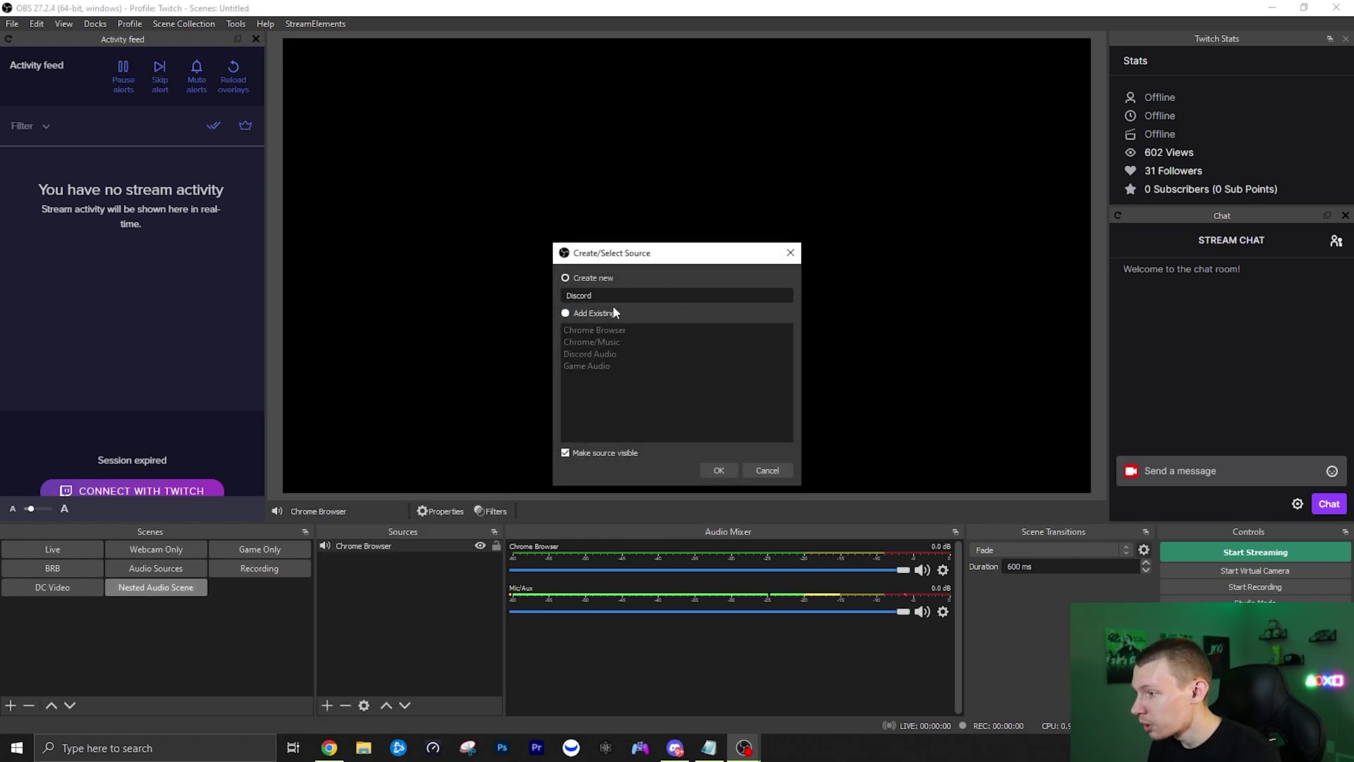
{"action": "type", "text": " Audio 1"}
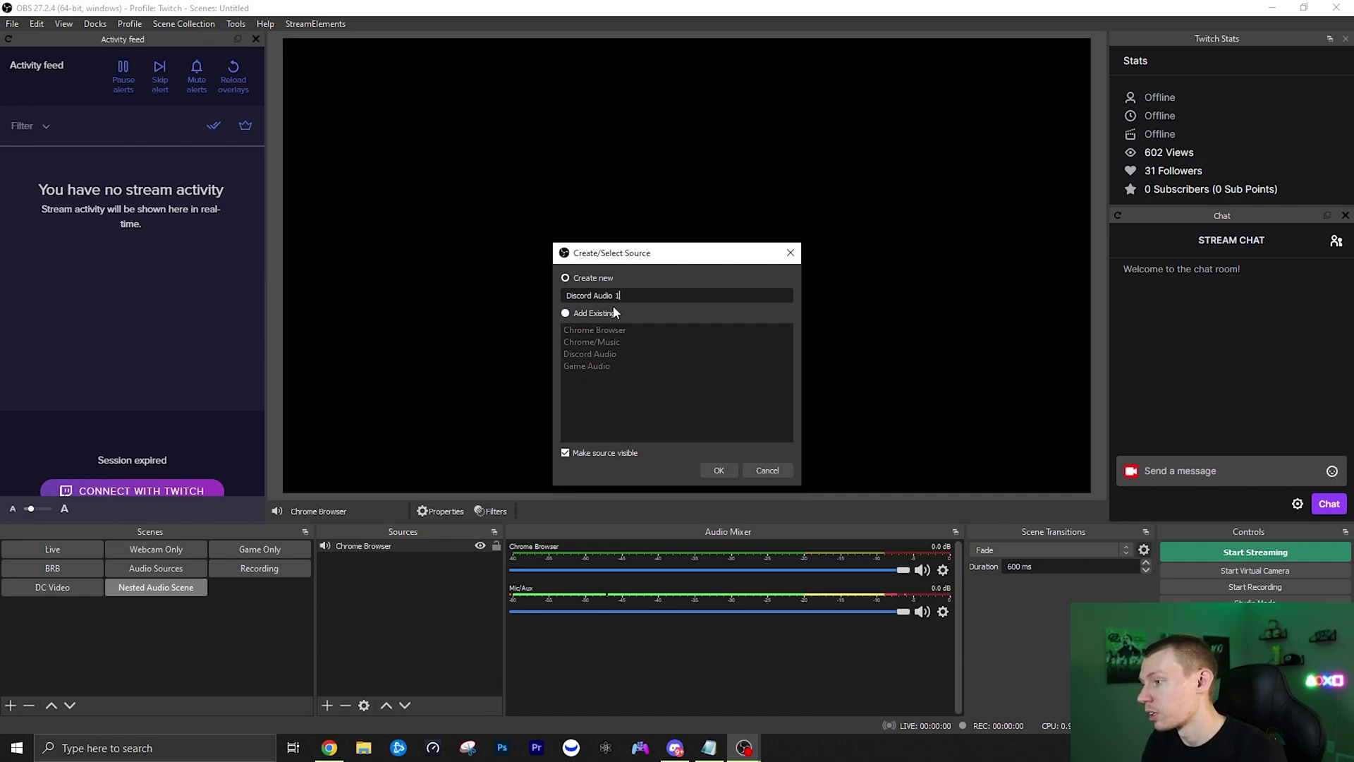
{"action": "left_click", "coordinate": [721, 470]}
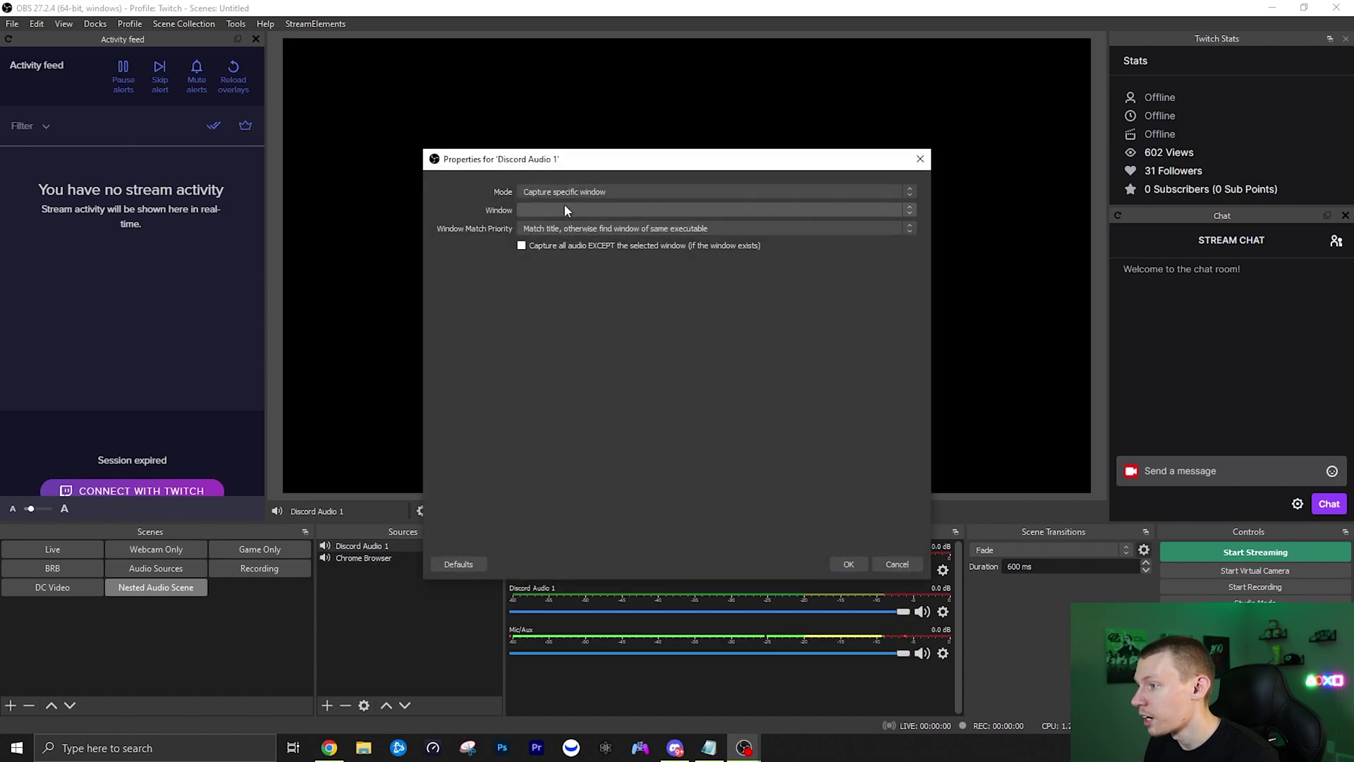
{"action": "left_click", "coordinate": [563, 209]}
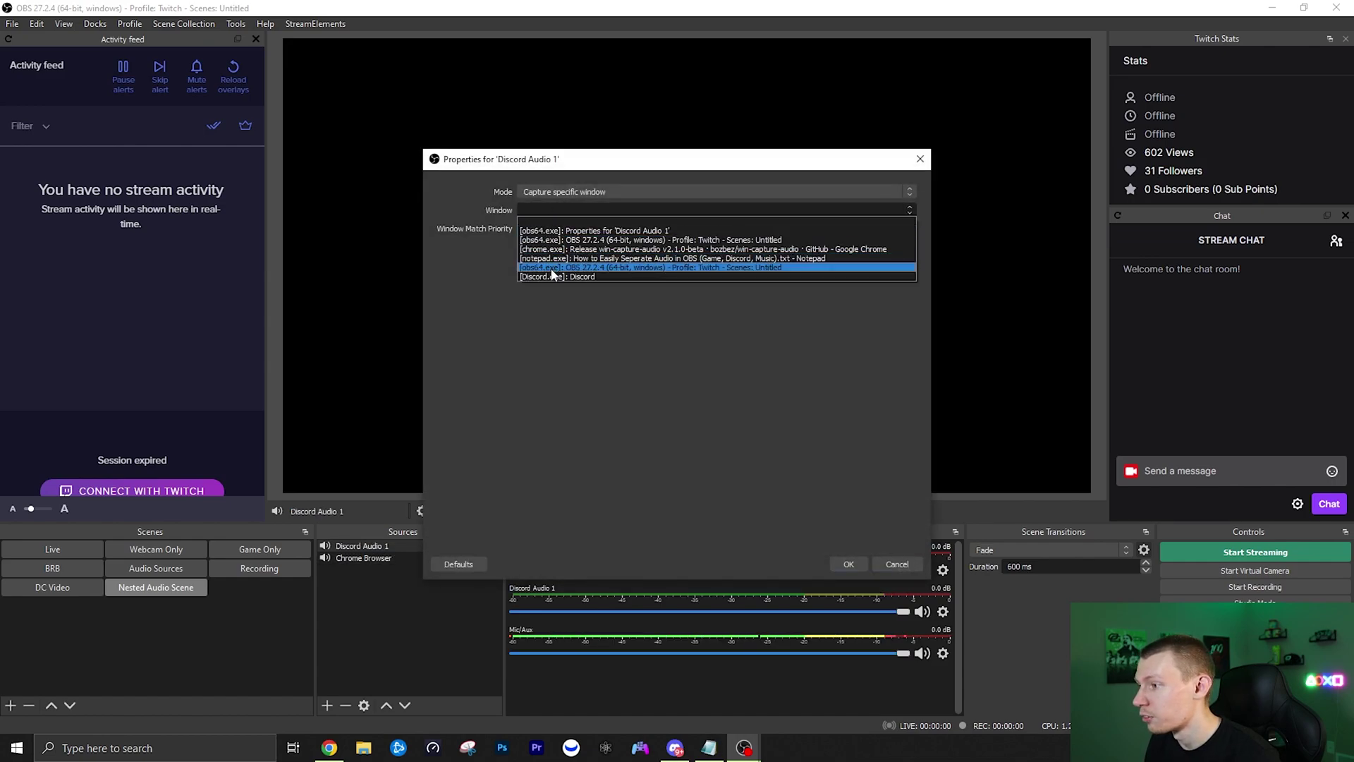
{"action": "left_click", "coordinate": [545, 276]}
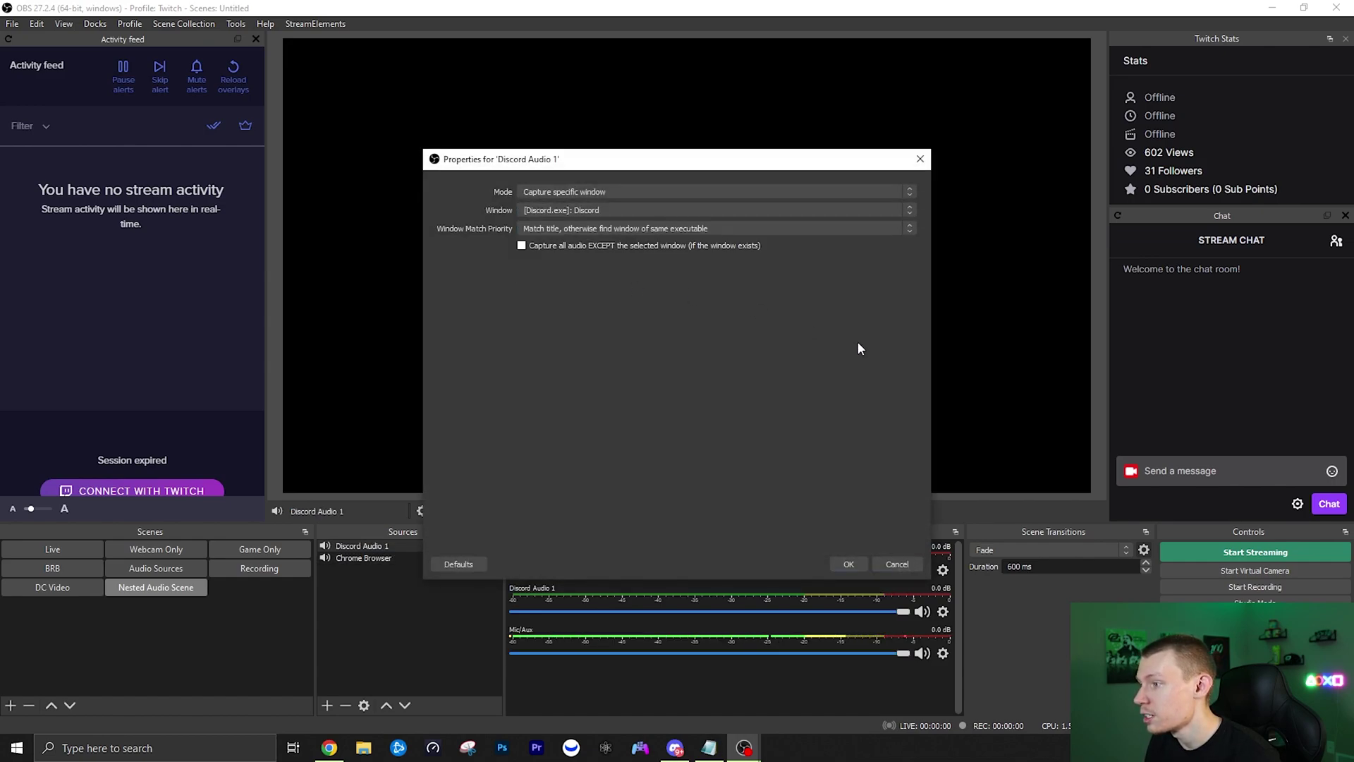
{"action": "left_click", "coordinate": [849, 564]}
{"action": "left_click", "coordinate": [394, 600]}
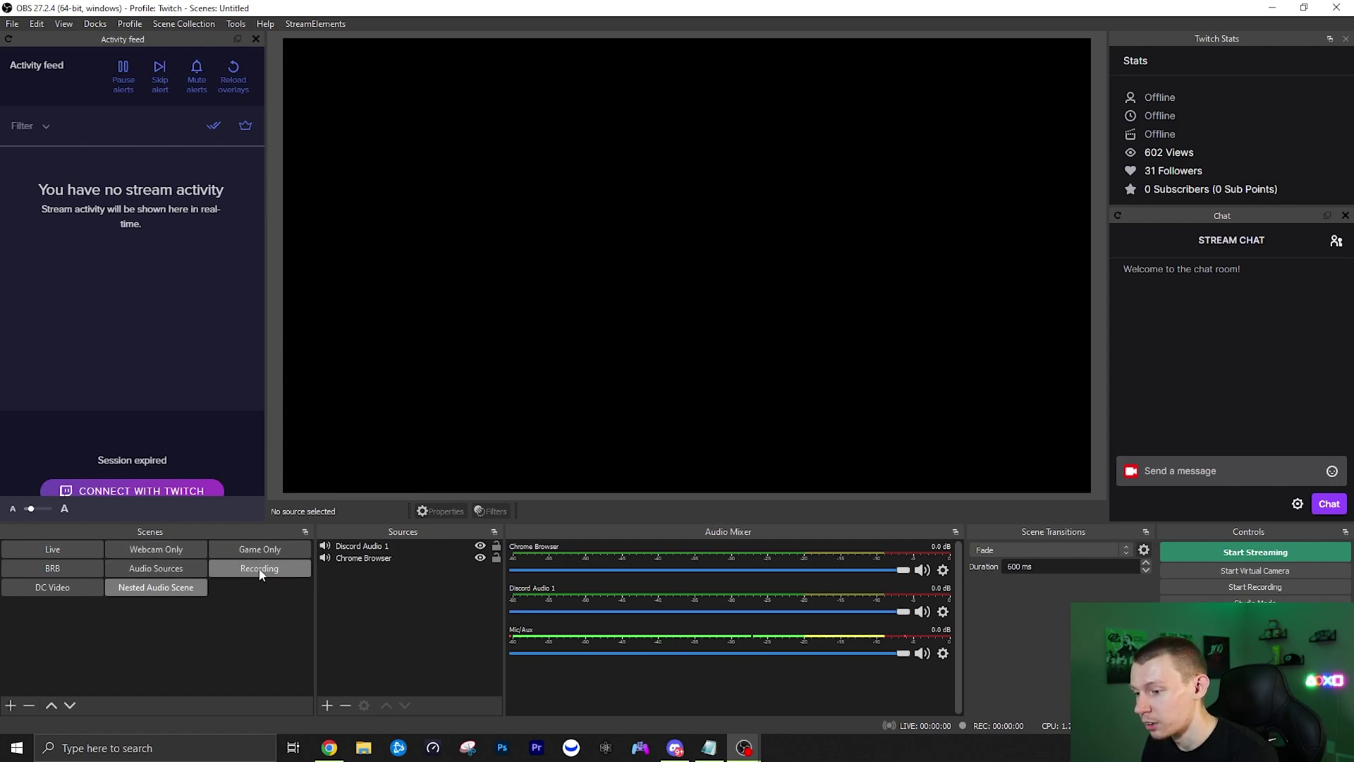
In the BRB scene, add the existing Nested Audio Scene as a Scene source
{"action": "left_click", "coordinate": [74, 572]}
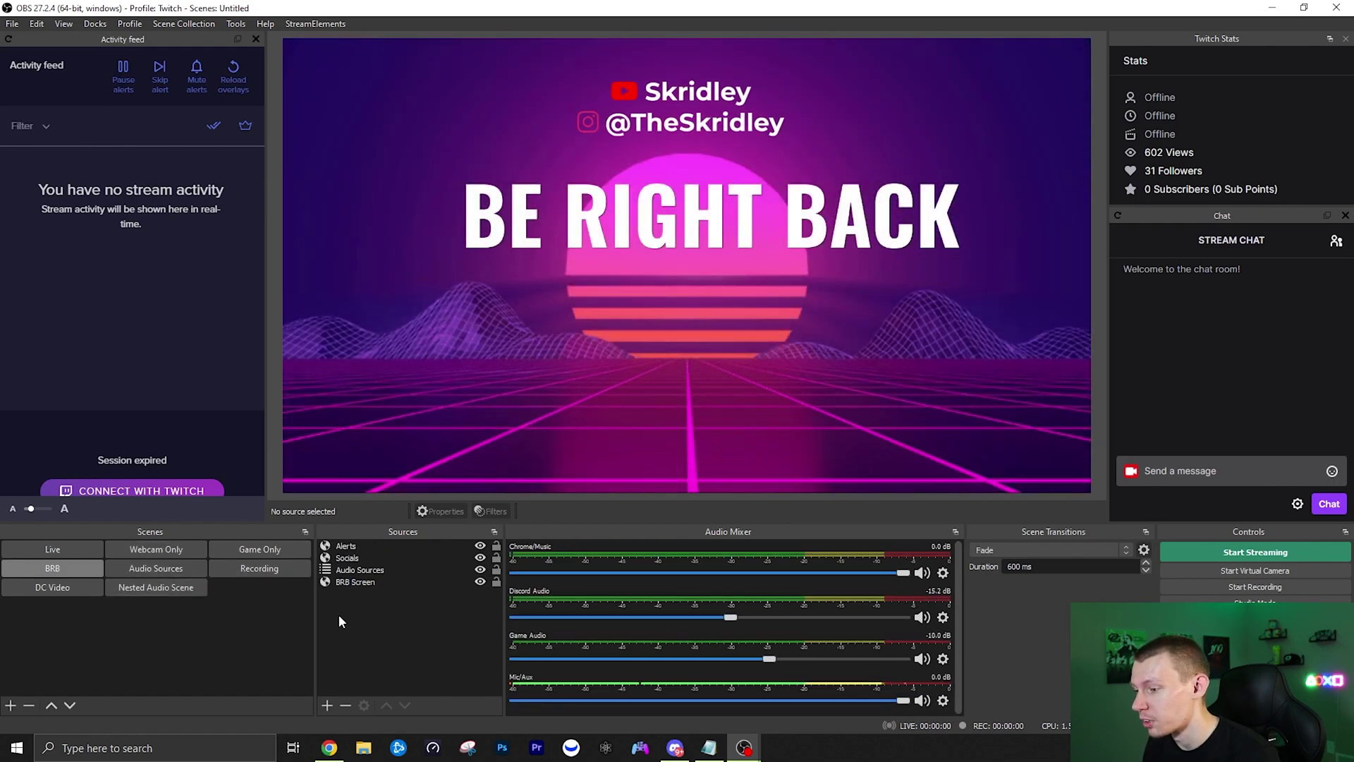
{"action": "left_click", "coordinate": [389, 570]}
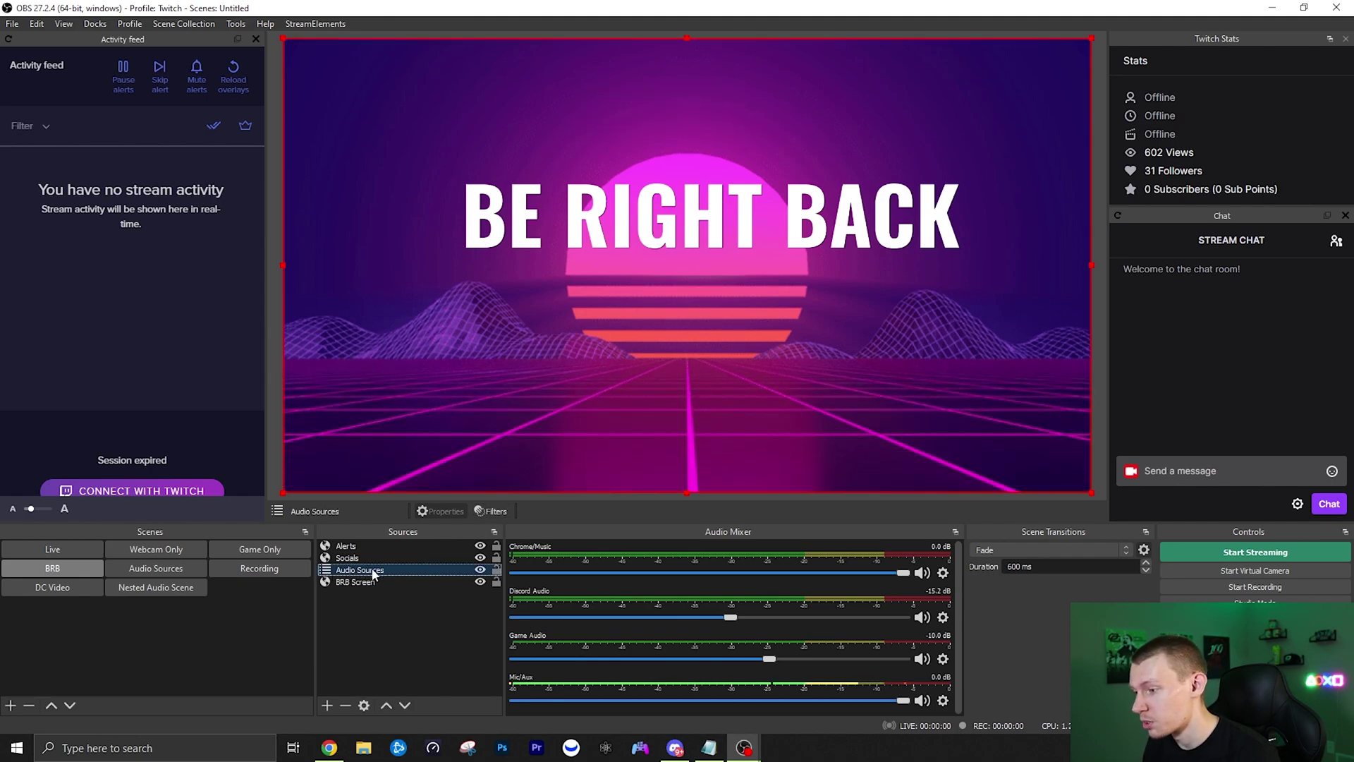
{"action": "left_click", "coordinate": [386, 643]}
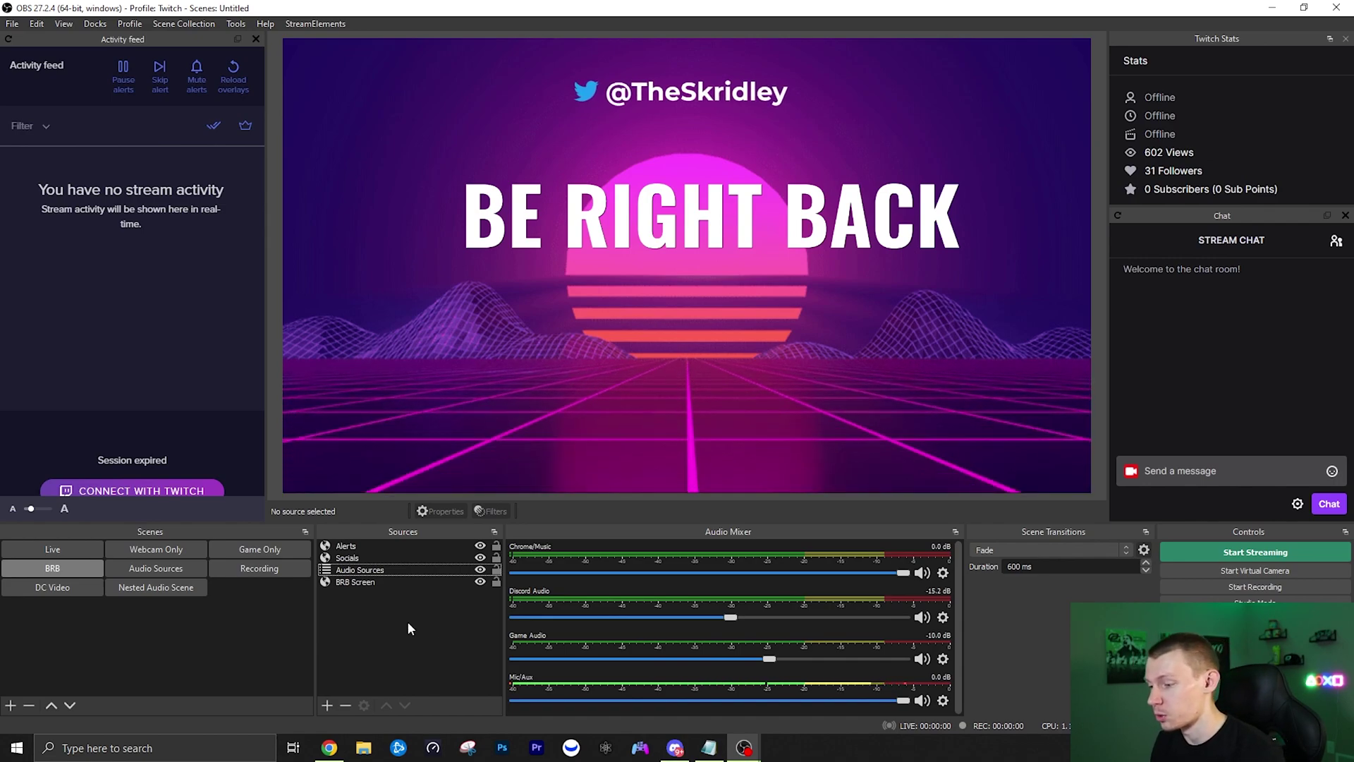
{"action": "left_click", "coordinate": [327, 706]}
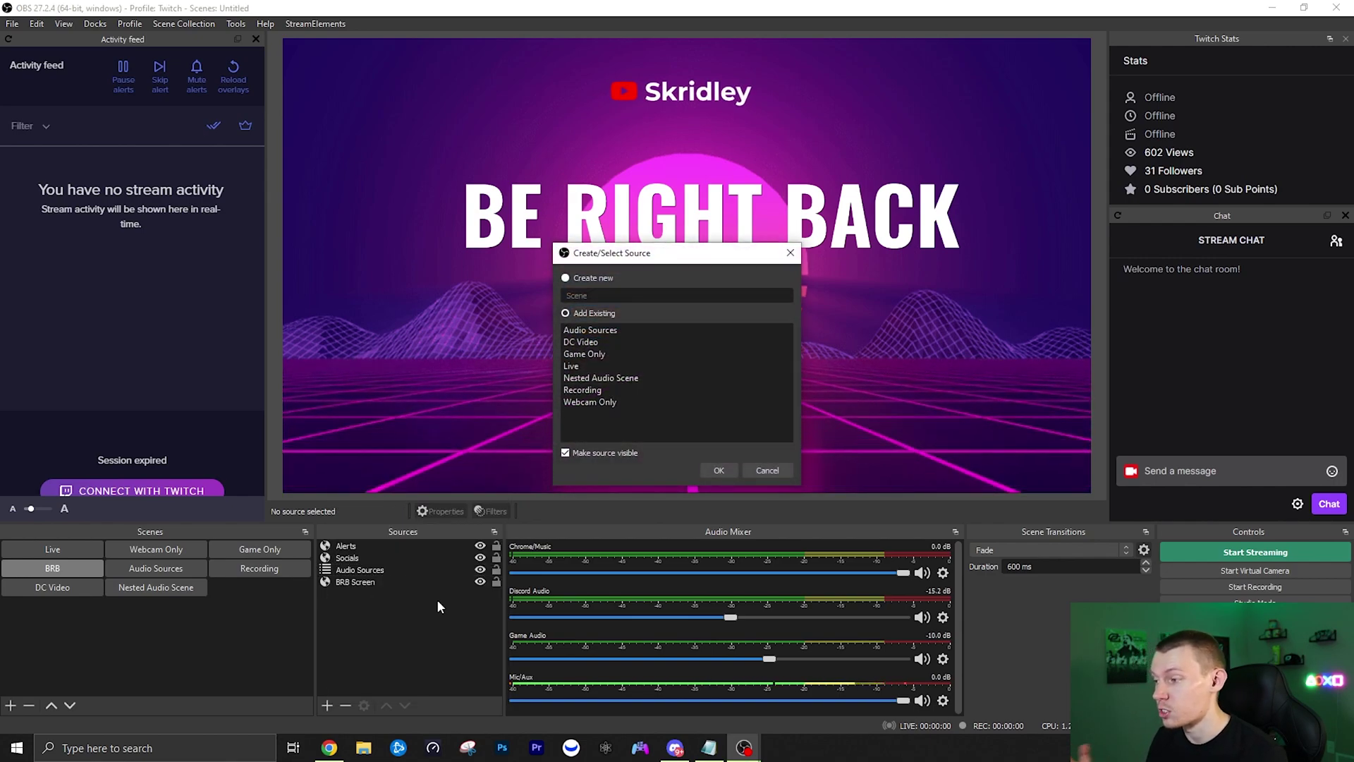
{"action": "left_click", "coordinate": [597, 379]}
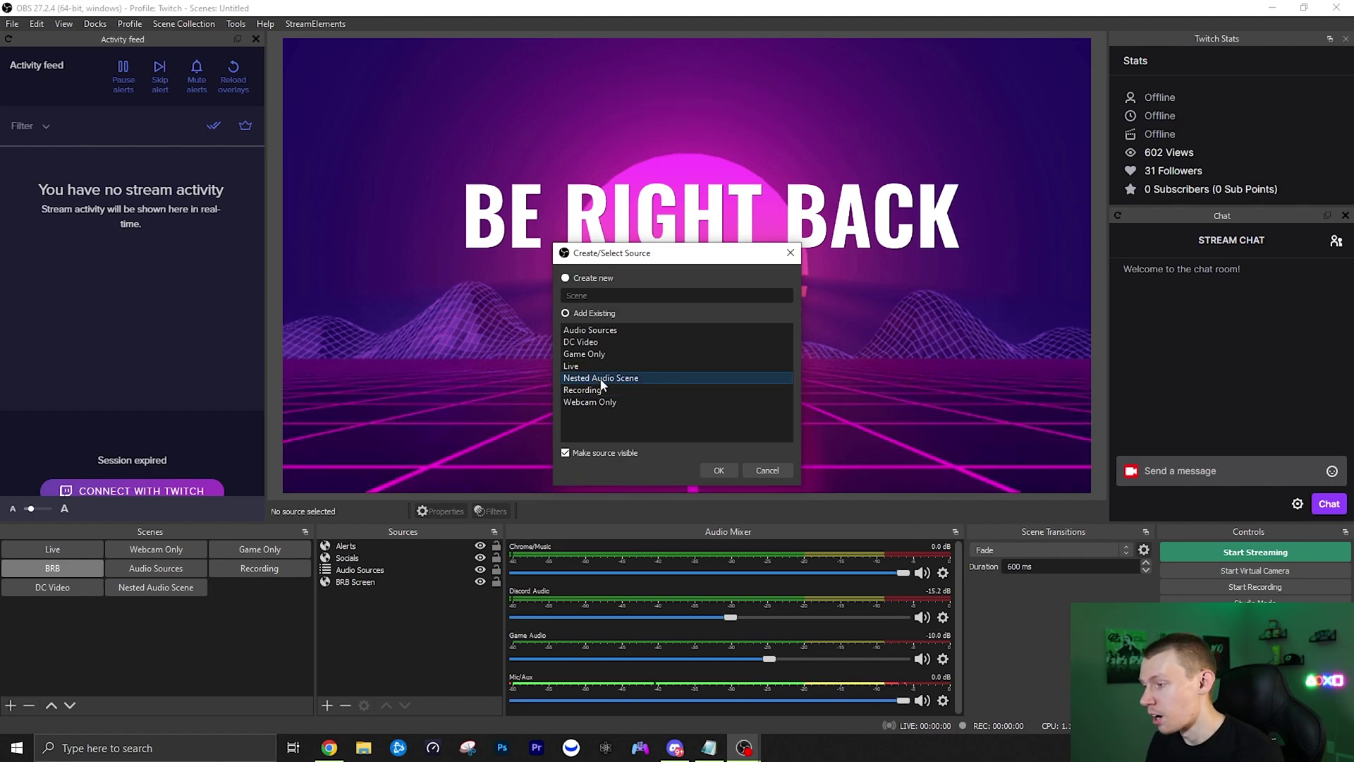
{"action": "left_click", "coordinate": [726, 471]}
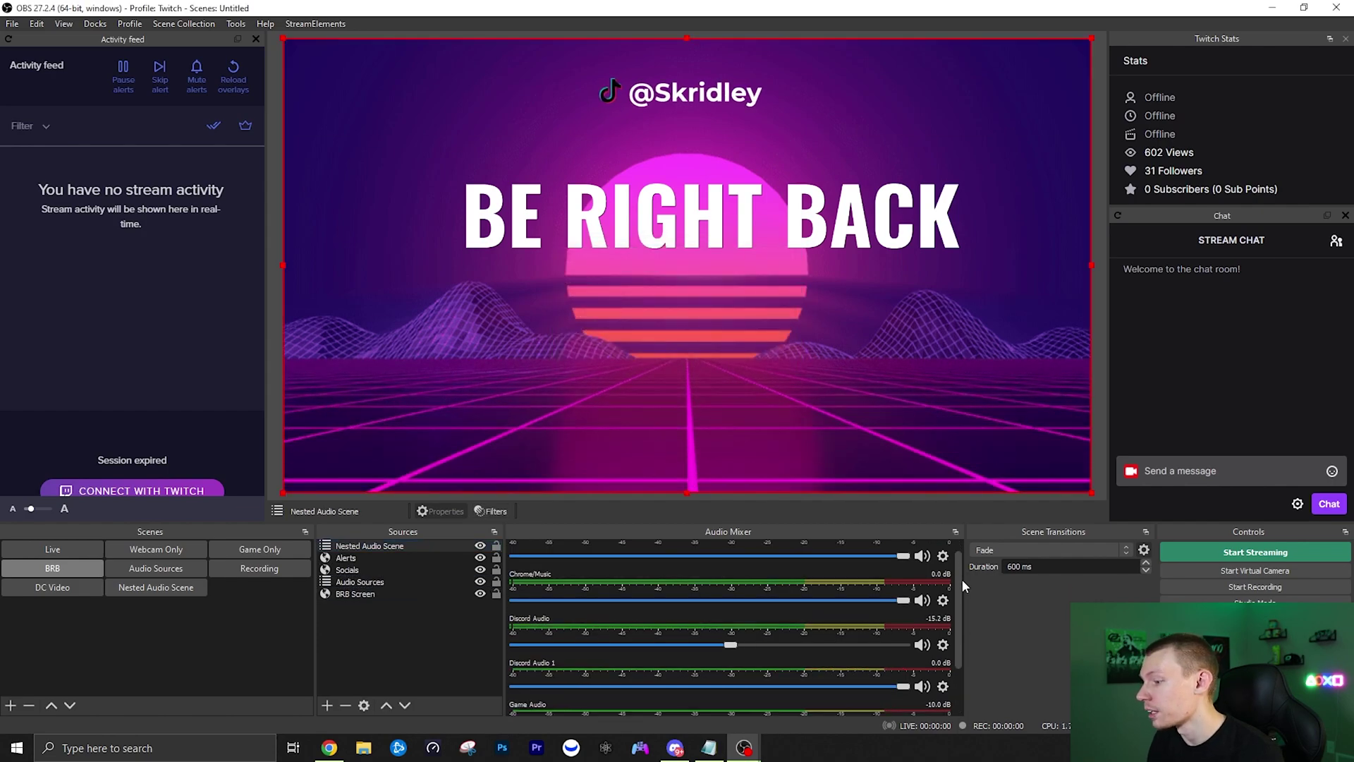
{"action": "scroll", "coordinate": [957, 573], "scroll_direction": "up", "scroll_amount": 1}
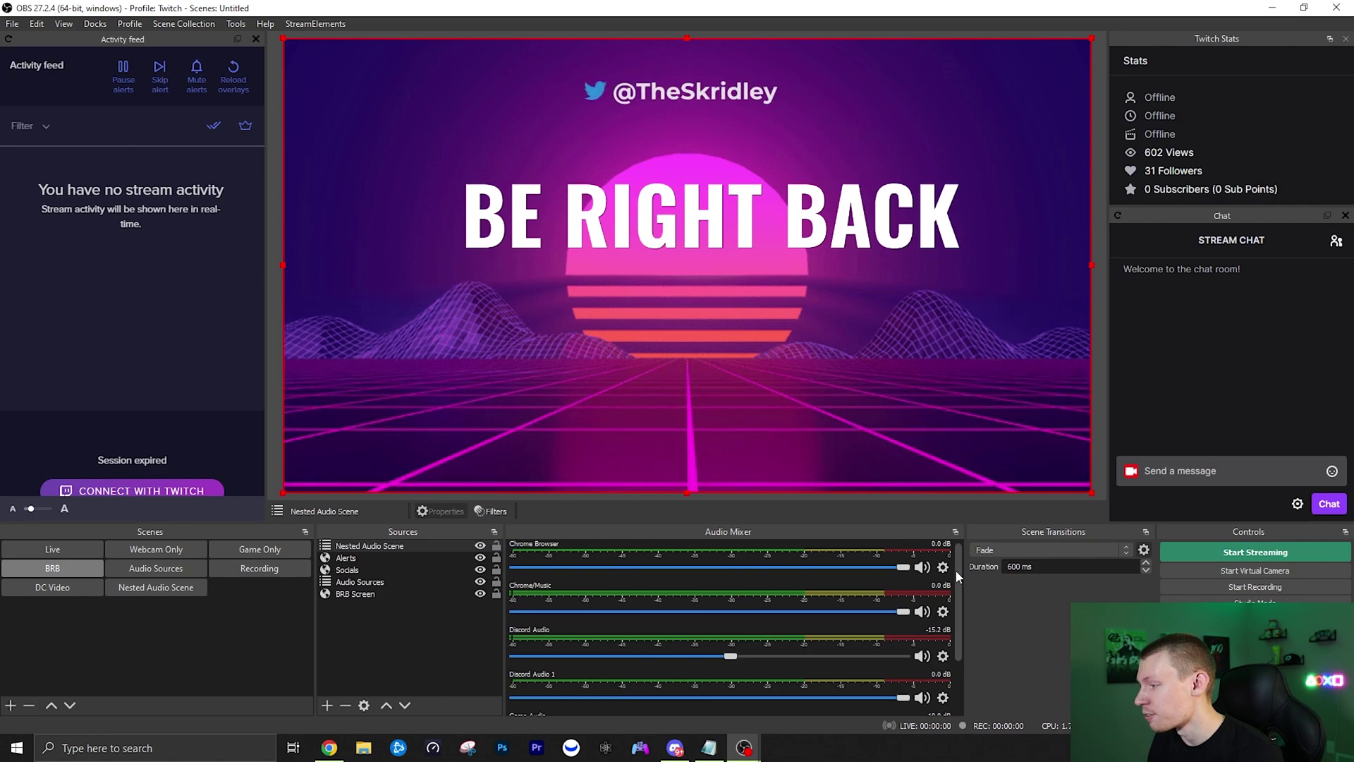
{"action": "left_click_drag", "start_coordinate": [956, 570], "coordinate": [959, 639]}
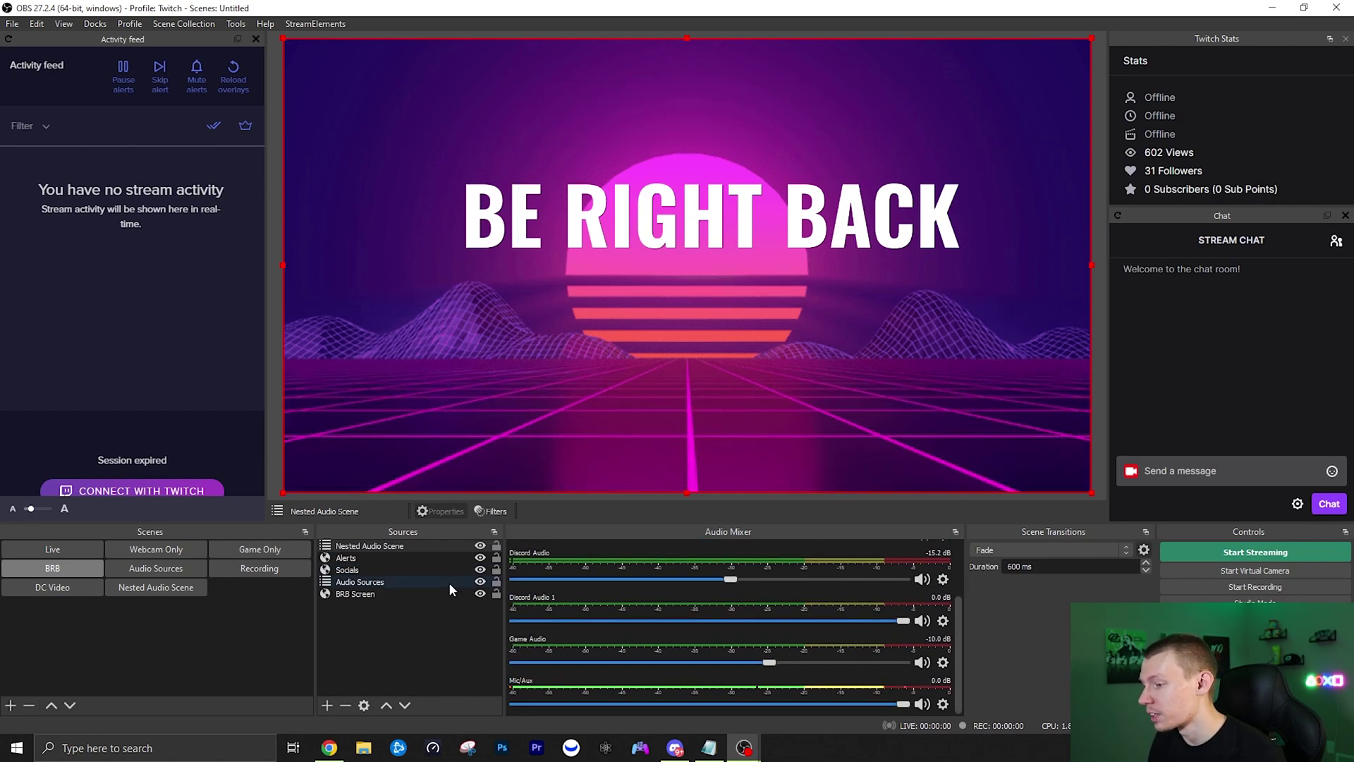
{"action": "left_click_drag", "start_coordinate": [954, 612], "coordinate": [965, 552]}
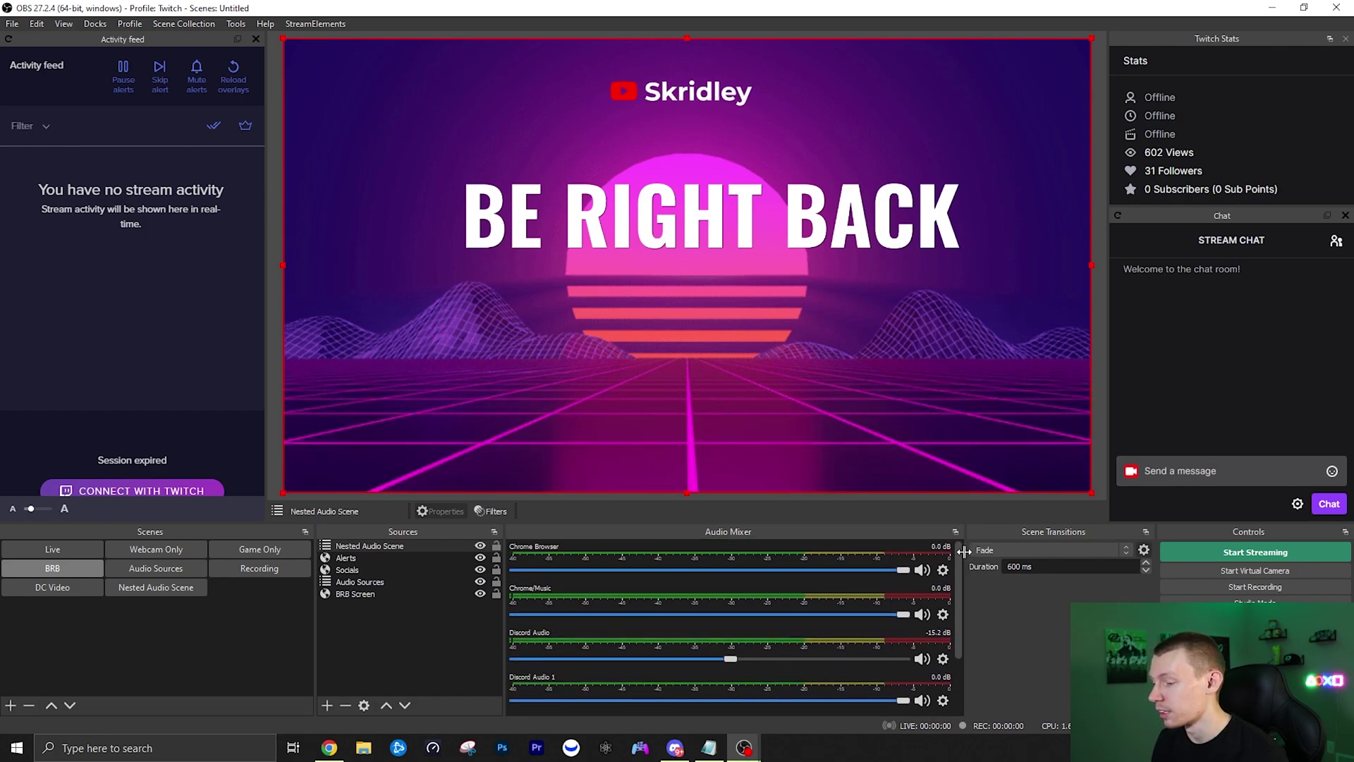
Deselect the current source in the Sources list
{"action": "left_click", "coordinate": [374, 642]}
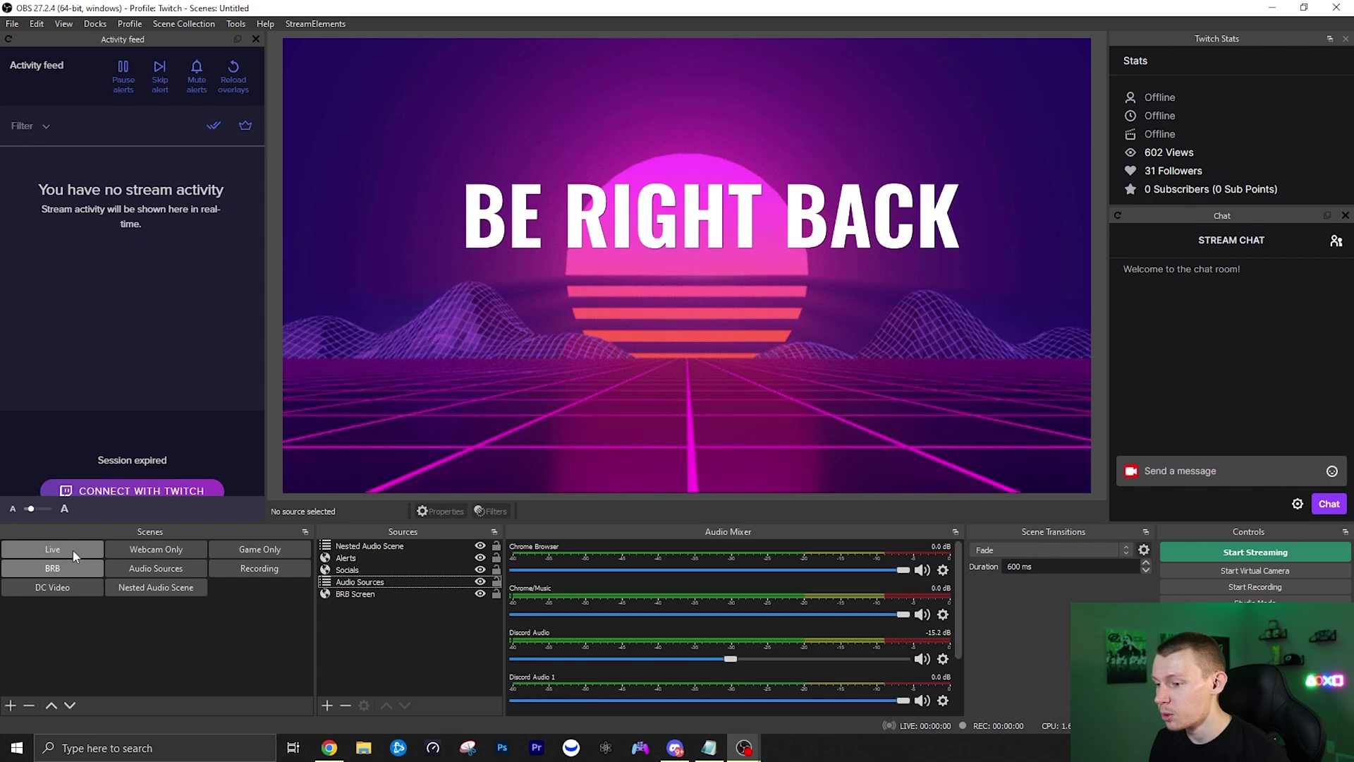